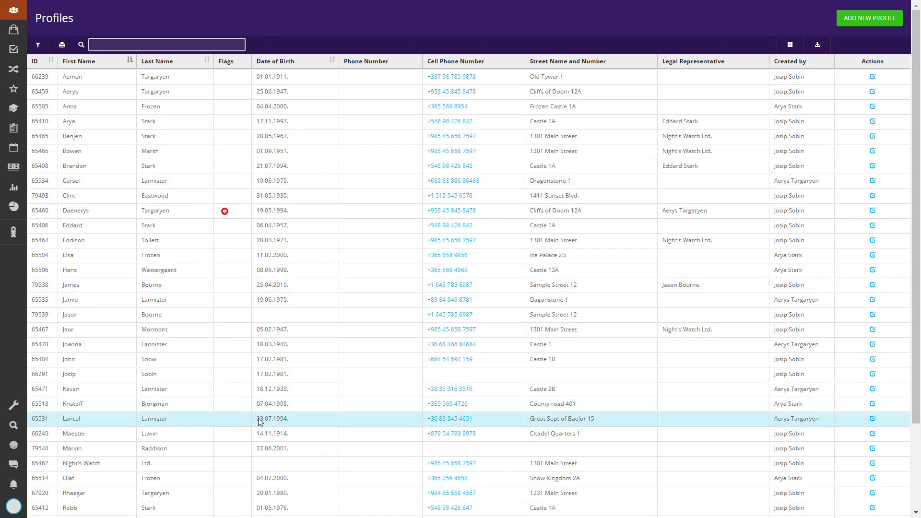
Open the email templates in the general settings and add a new template of type General.
left_click(13, 447)
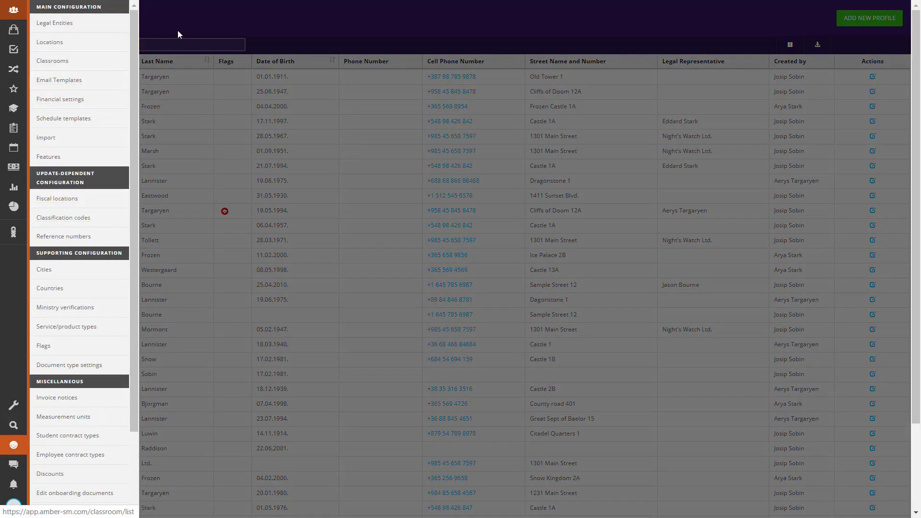
left_click(78, 80)
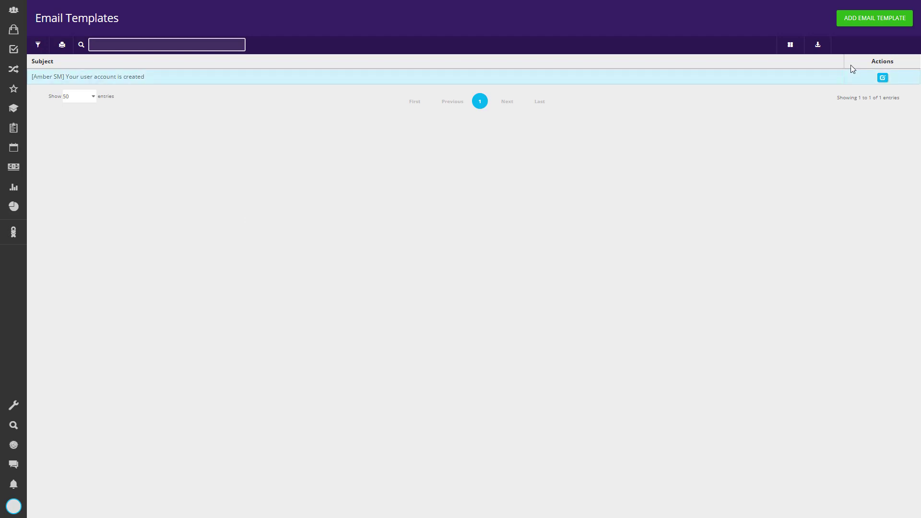
left_click(860, 22)
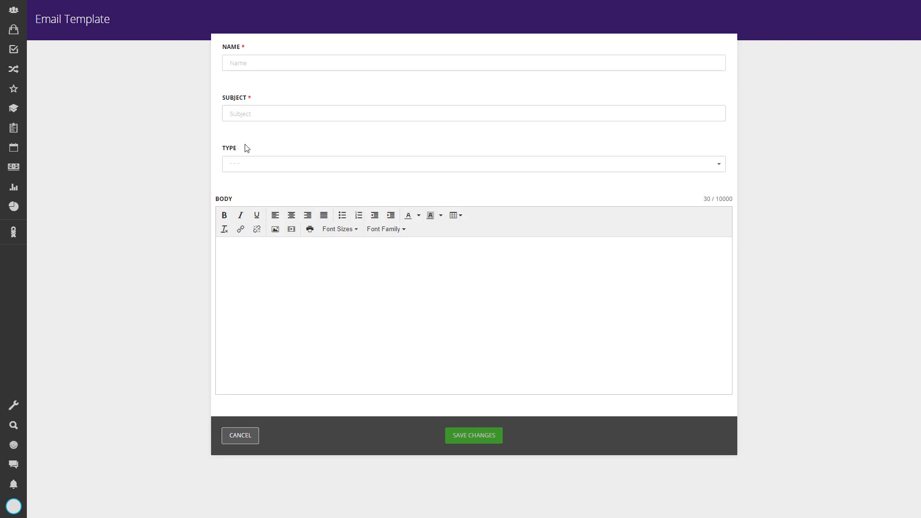
left_click(281, 164)
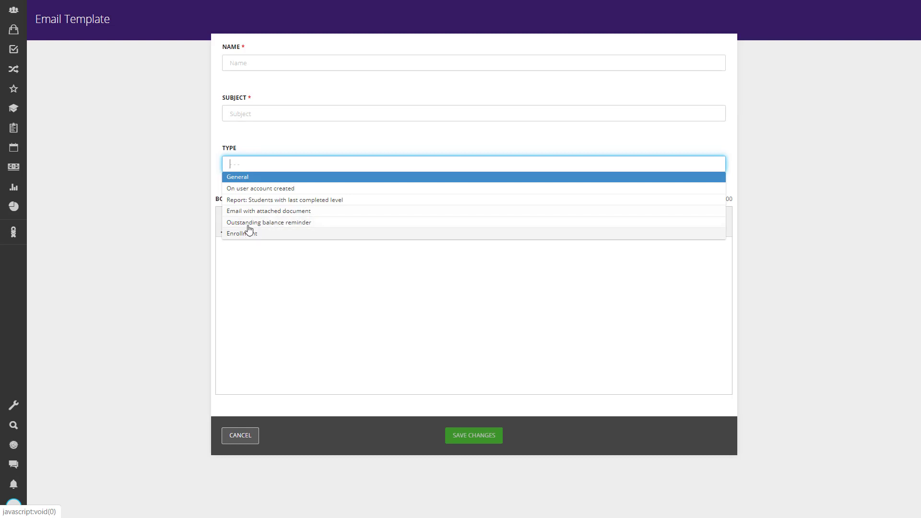
left_click(255, 177)
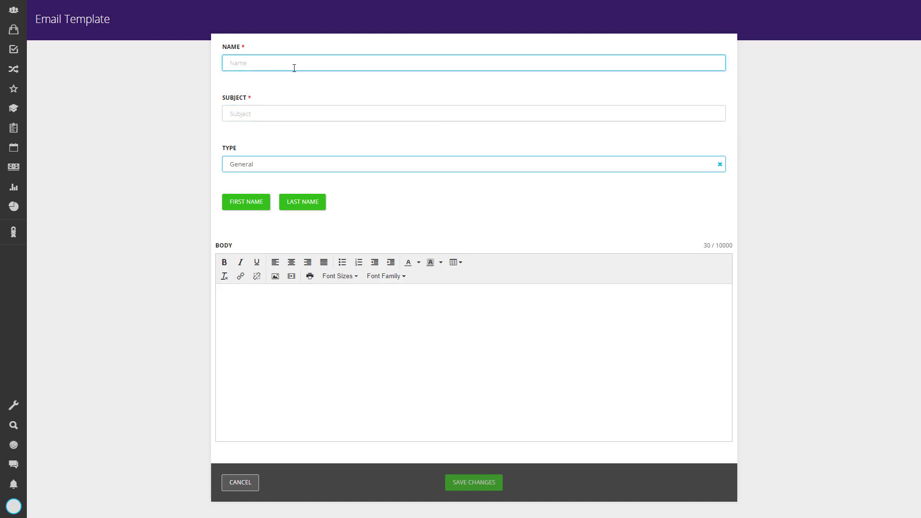
Name the template "Notification - Christmas Party" and set its subject to "Dragon invites you to our annual Christmas Party".
left_click(318, 63)
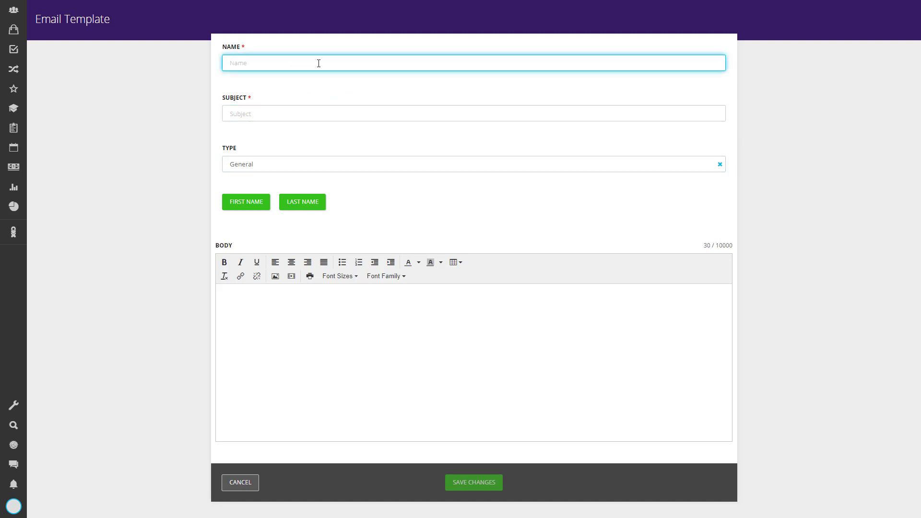
type("Notification - Christmas Party")
left_click(309, 106)
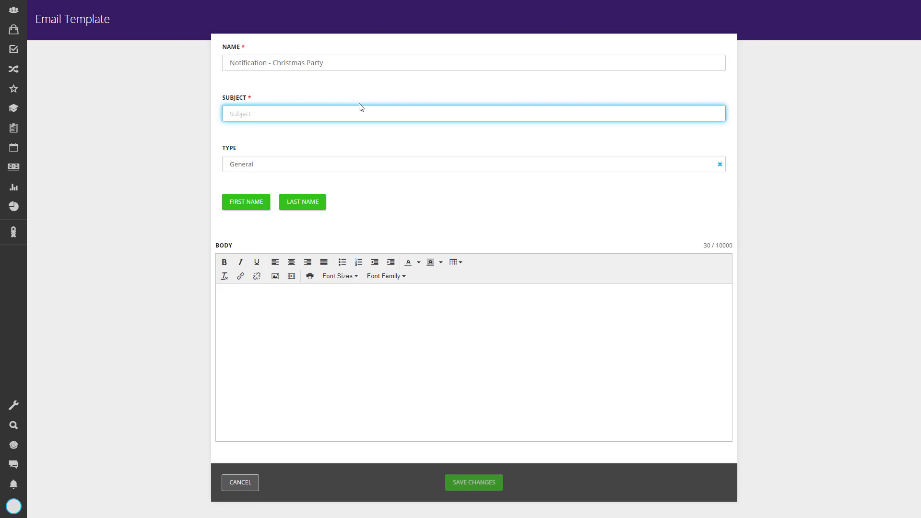
type("Dragon invites you to our annual Christmas Party")
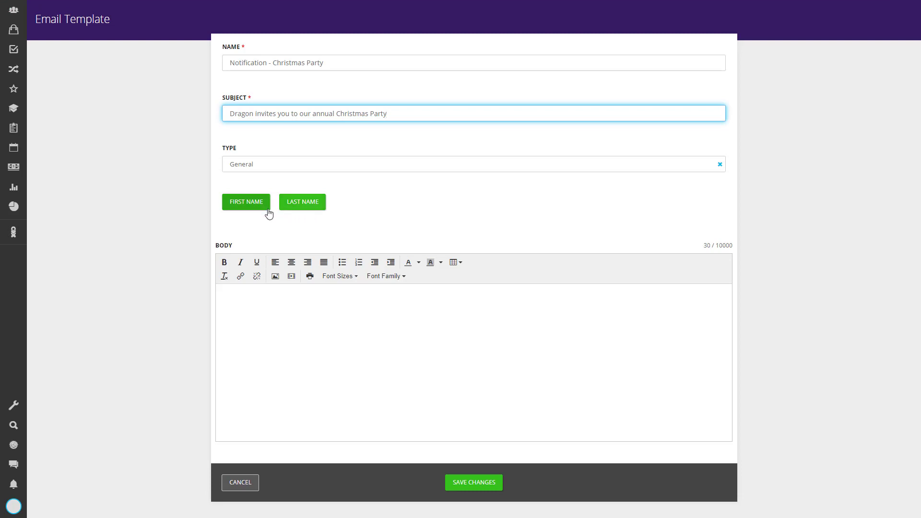
Write a body with first- and last-name placeholders inviting people to the Christmas Party on December 23 at 6pm at HQ, signed Dragon Ltd., and save.
left_click(501, 295)
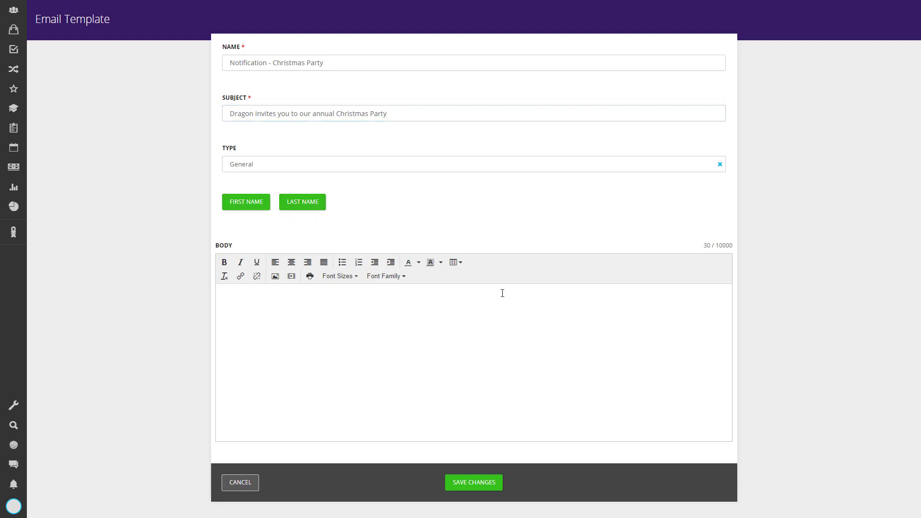
type("Dear")
left_click(266, 201)
left_click(307, 201)
type("We invite you to come to our annual Christmas Party on December 23 at 6pm at our HQ location.  Sincerely yours, Dragon Ltd.")
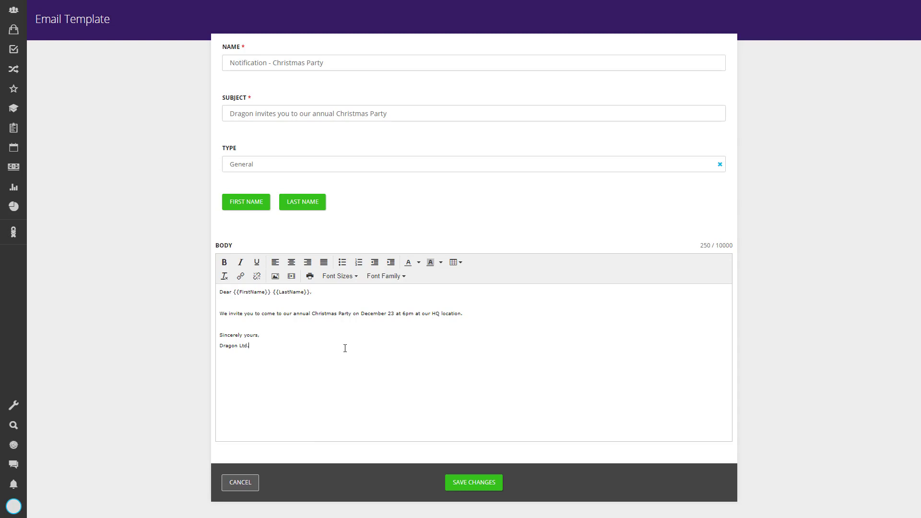
left_click(467, 487)
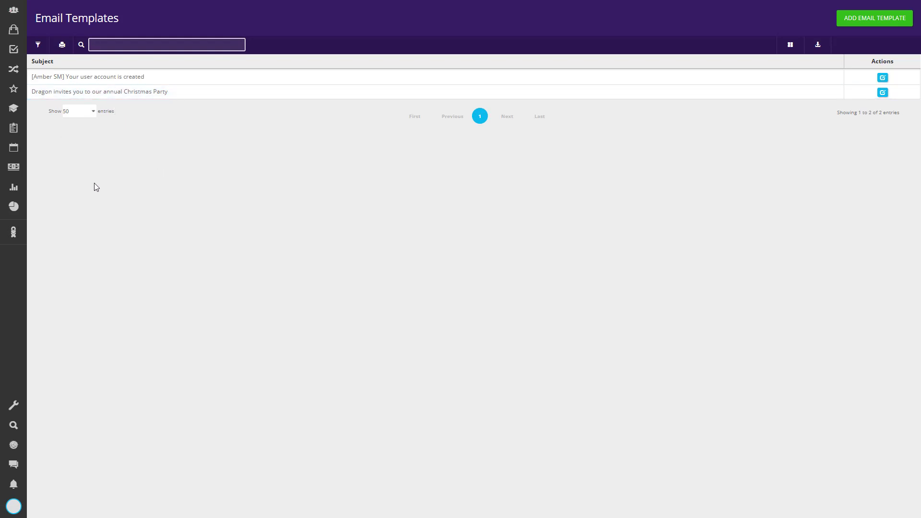
Open the Bulk Send Email tool and choose the template "Notification - Christmas Party".
left_click(25, 189)
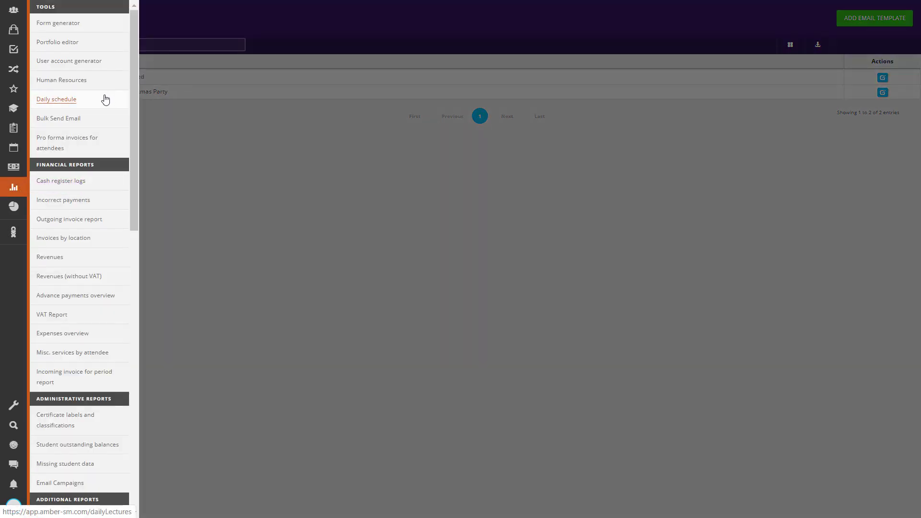
left_click(61, 122)
left_click(148, 68)
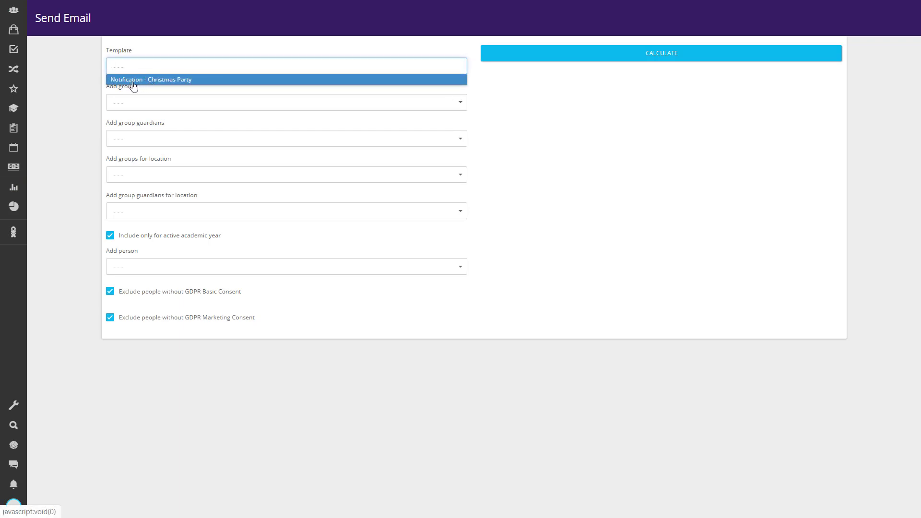
left_click(155, 82)
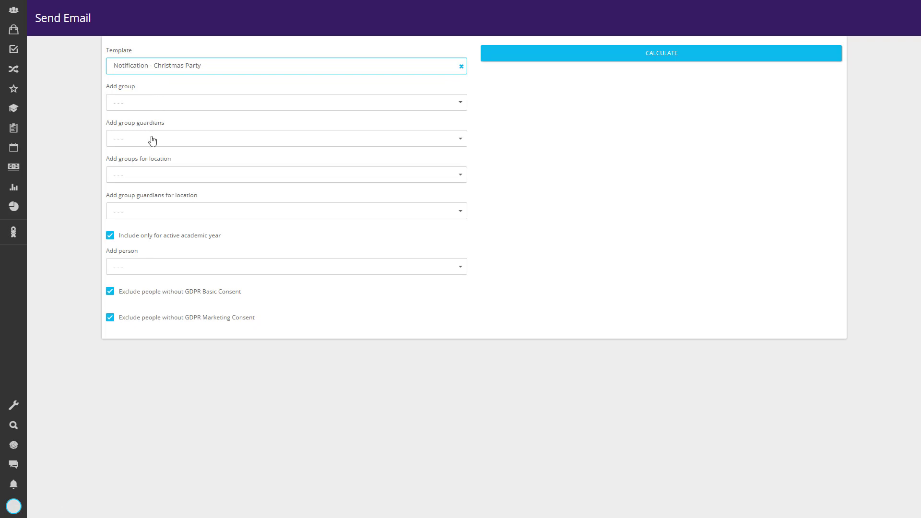
Add all groups for the Headquarters location as recipients of the bulk email.
left_click(155, 176)
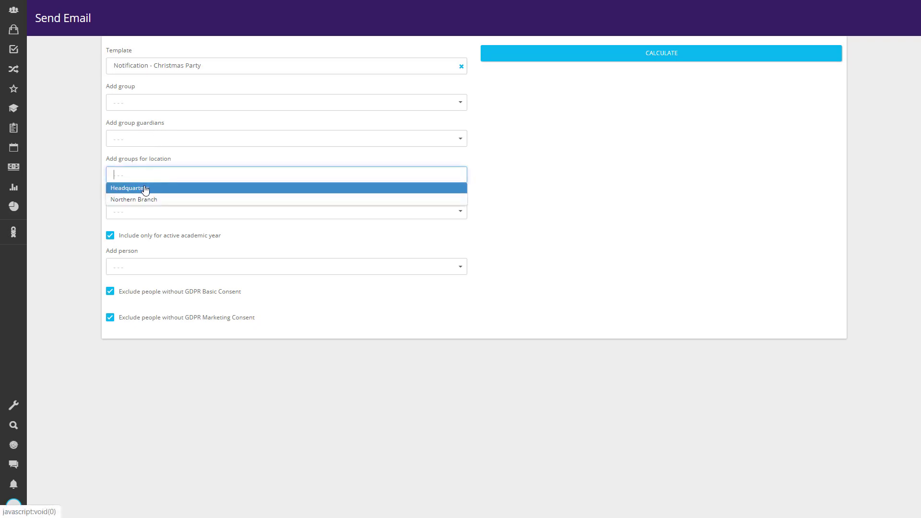
left_click(145, 190)
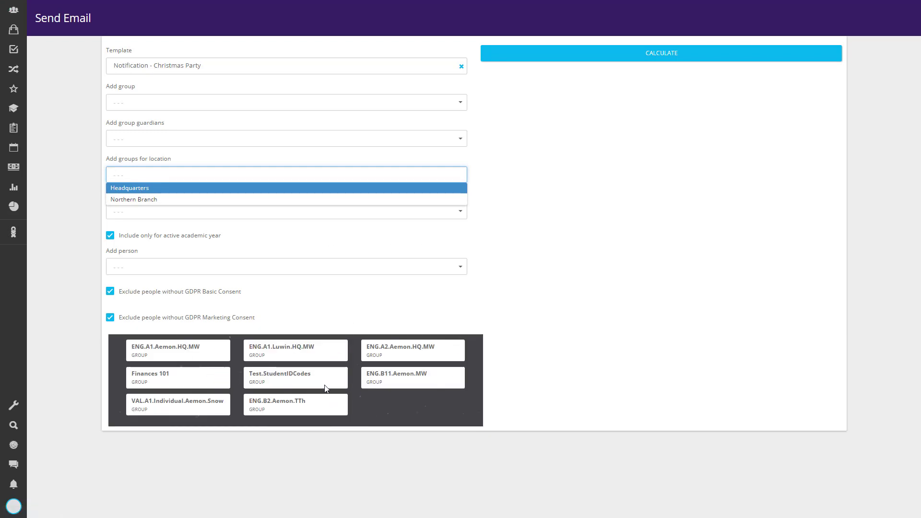
left_click(588, 328)
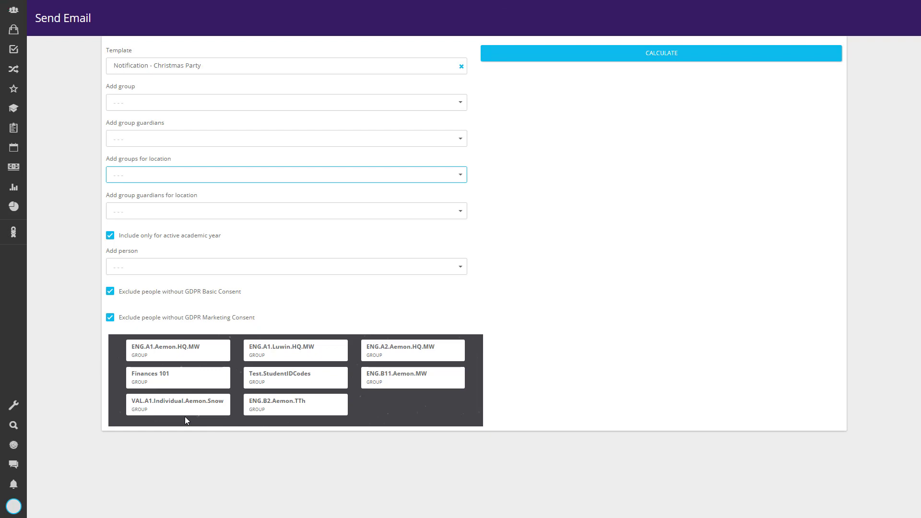
mouse_move(188, 408)
Turn off excluding people without GDPR Basic and Marketing Consent and calculate the recipients.
left_click(110, 292)
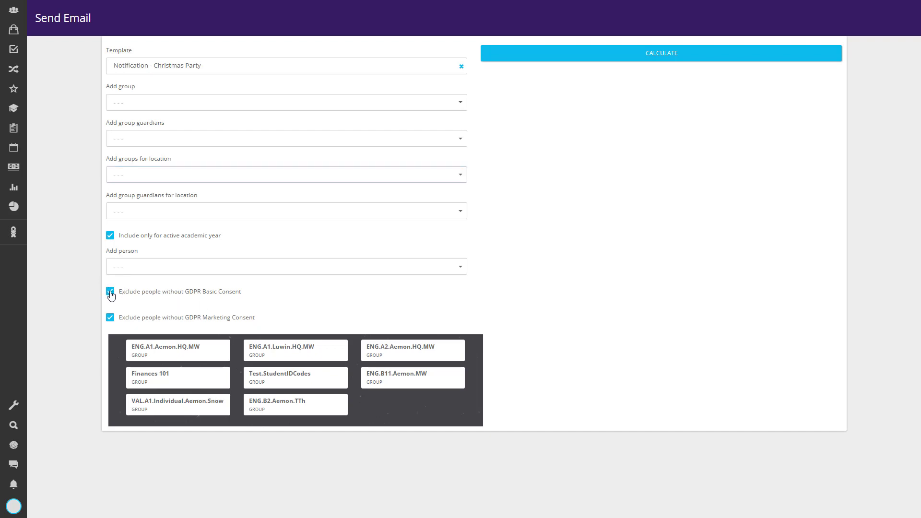
left_click(110, 318)
left_click(657, 57)
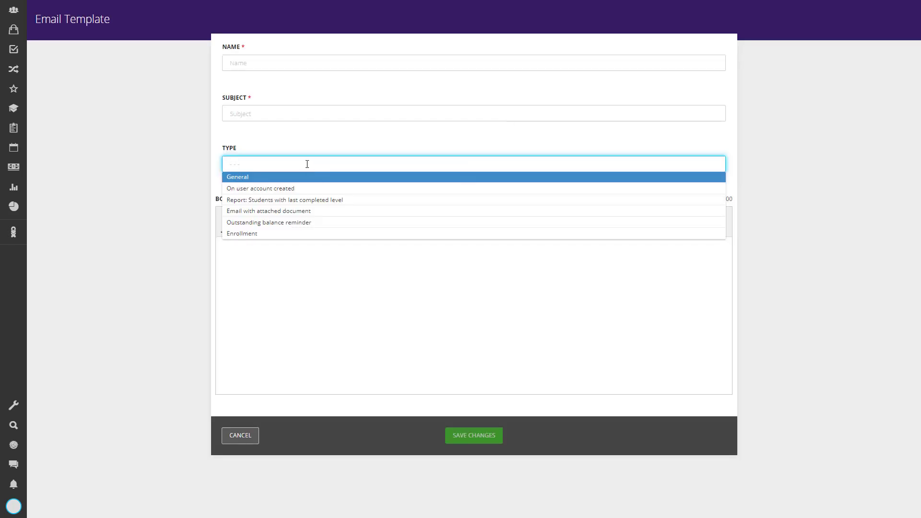
Set the new template's type to Outstanding balance reminder and start its body with "Dear {{FirstName}} {{LastName}},".
left_click(271, 223)
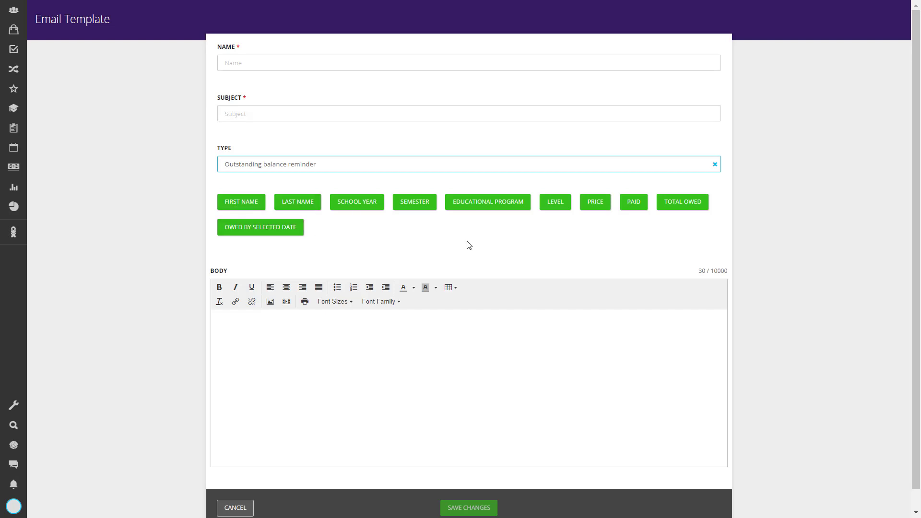
left_click(401, 367)
type("Dear")
left_click(241, 205)
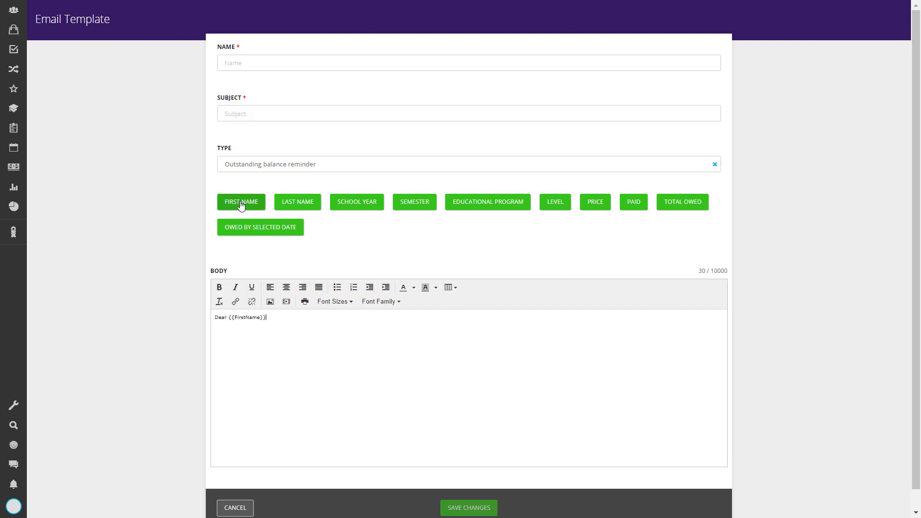
left_click(298, 202)
type(".")
Add the body line "In academic year {{AcademicYear}}, semester {{Semester}} you are enrolled into {{EducationCategory}} language {{Level}} level.".
key("Return")
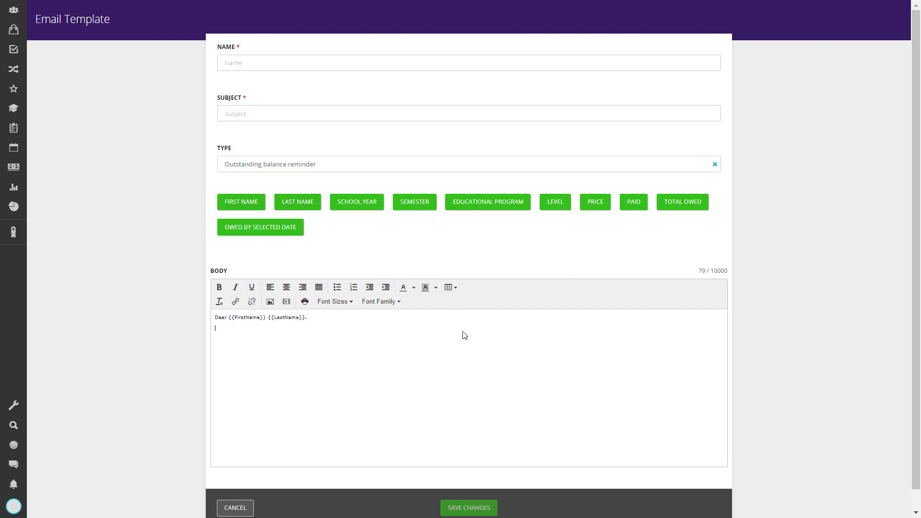
type("In academic year")
left_click(357, 202)
type(", semester")
left_click(414, 202)
type("you are enrolled into")
left_click(496, 204)
type("language")
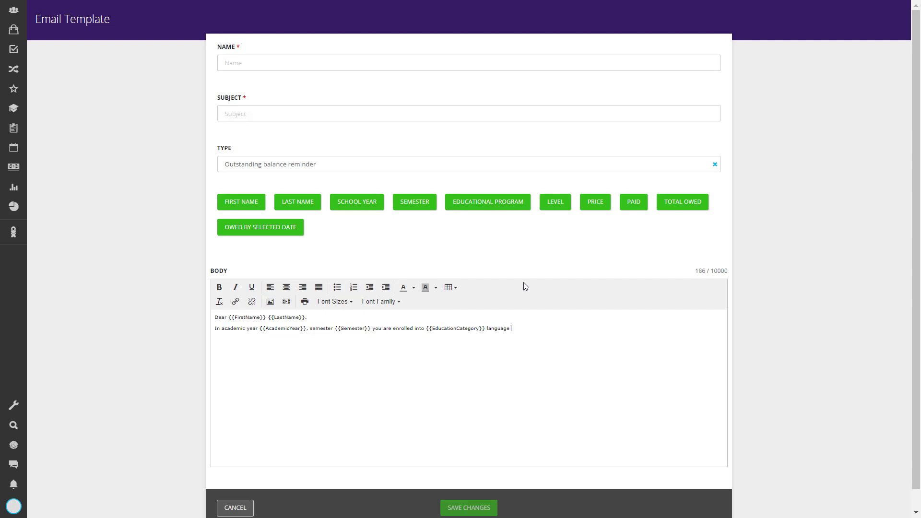
left_click(556, 202)
type("level.")
Add the body line "Total course fees is {{Price}}, so far you paid {{Paid}}." using the field placeholders.
key("Return")
type("Total course fees is")
left_click(596, 201)
type(", so far you paid")
left_click(633, 202)
type(".")
Add the body line "Your total outstanding balance is {{TotalOwed}} and your outstanding balance as of today is {{OwedBySelectedDate}}".
key("Return")
type("Your total outstanding ba")
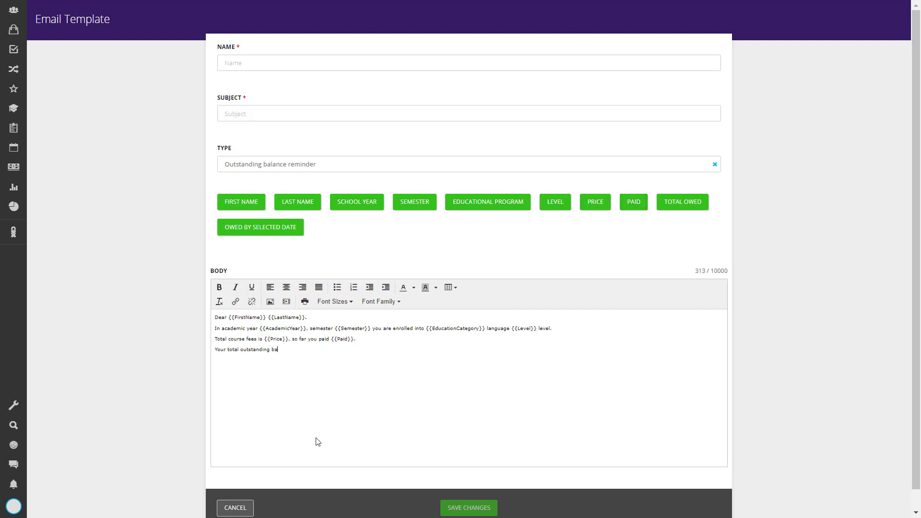
type("lance is")
left_click(682, 202)
type("and your outstanding balance as of today is")
left_click(232, 232)
End the body with "Please pay your due balance at your earliest convenience." and save the template with name and subject "Payment reminder".
key("Return")
type("Please pay your due balance ")
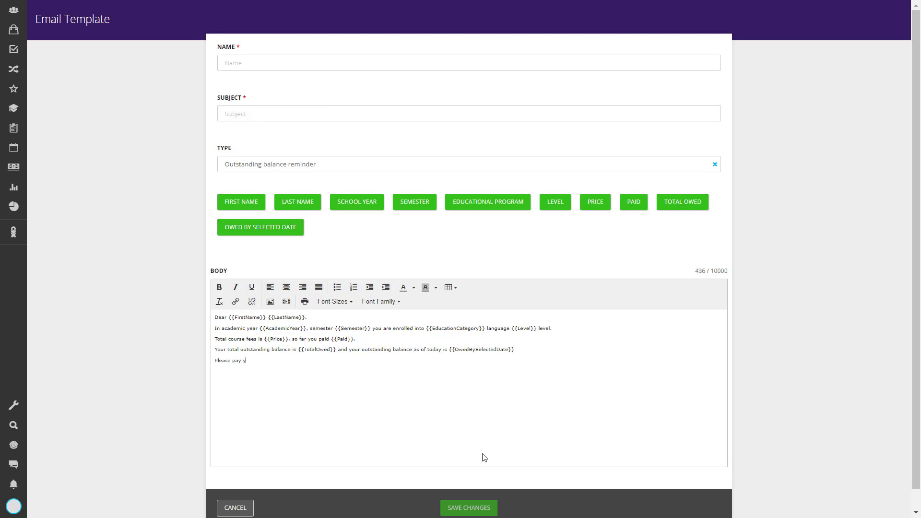
type("at your earliest convenience.")
key("Return")
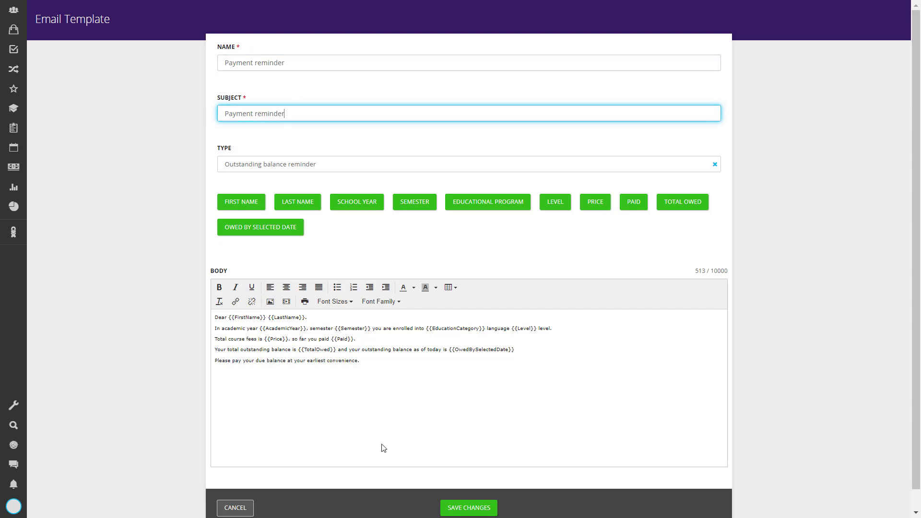
left_click(449, 505)
Generate the Student outstanding balances report for academic year 2018/2019 and legal entity The Dragon Ltd.
left_click(16, 190)
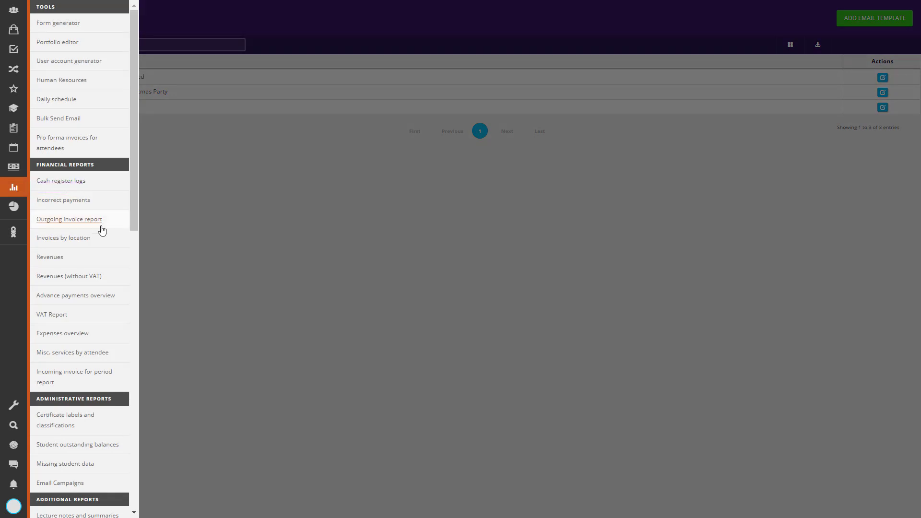
scroll(55, 352, "down", 2)
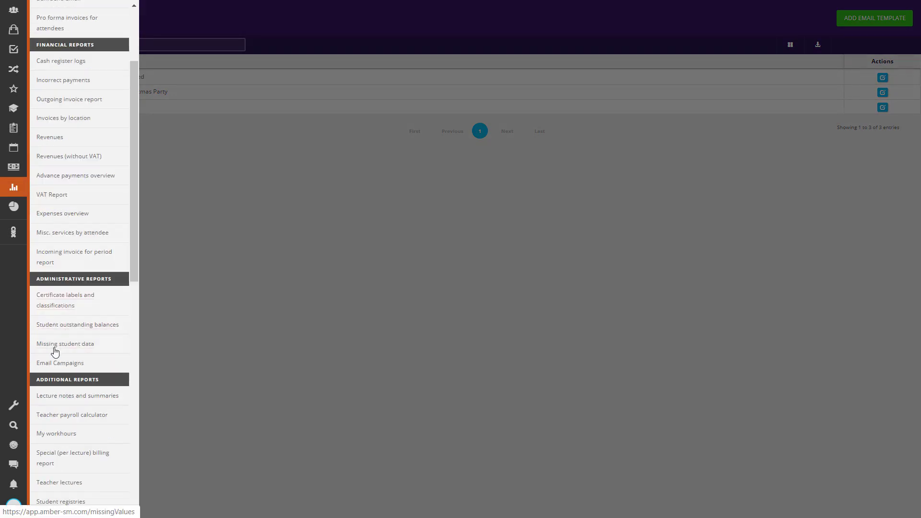
left_click(62, 325)
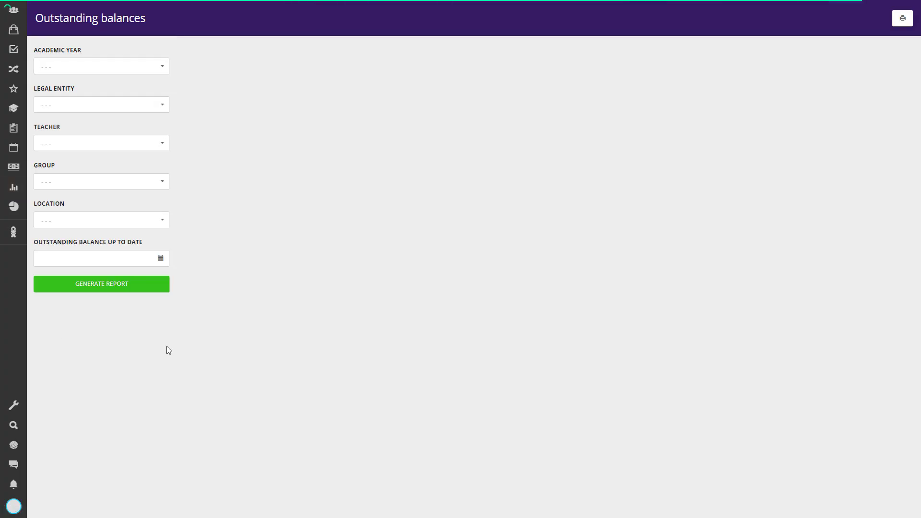
left_click(112, 65)
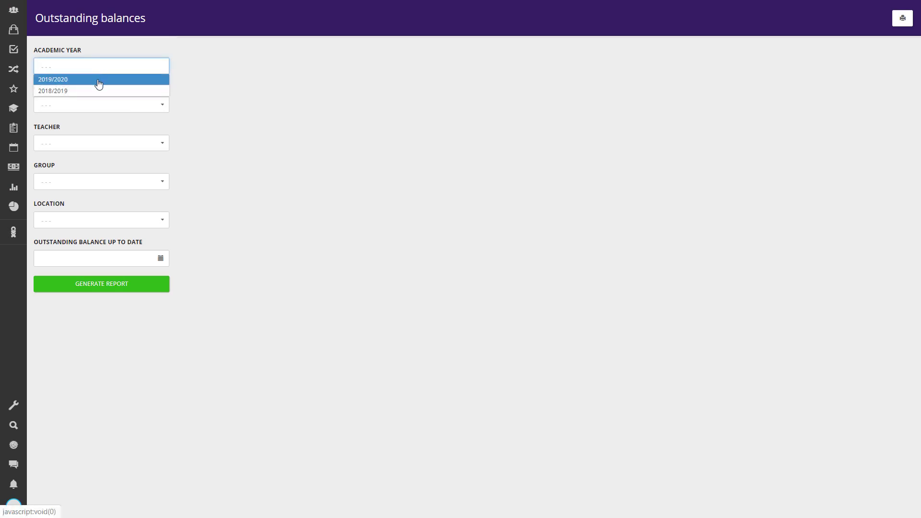
left_click(89, 93)
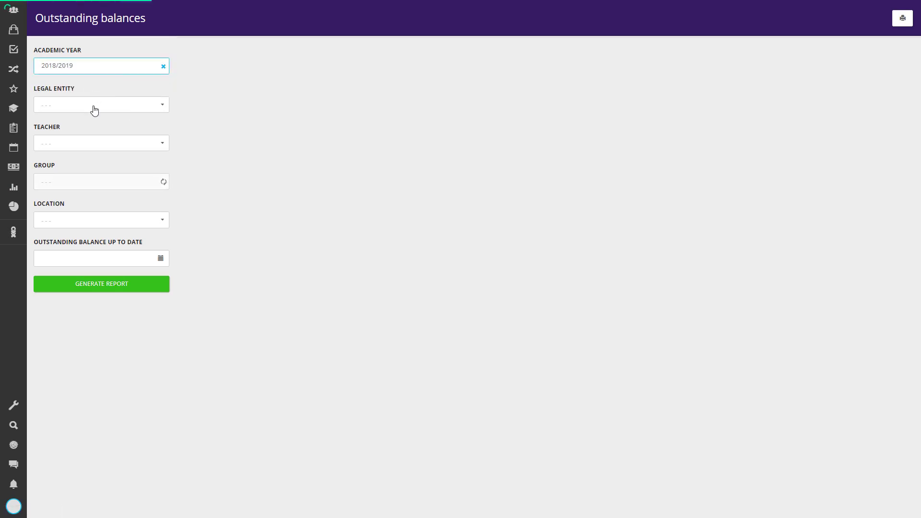
left_click(92, 106)
left_click(88, 118)
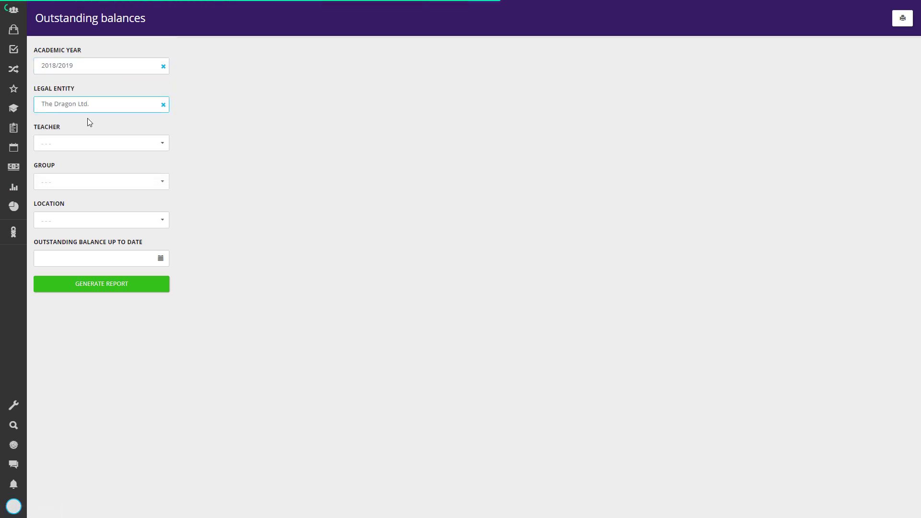
left_click(121, 283)
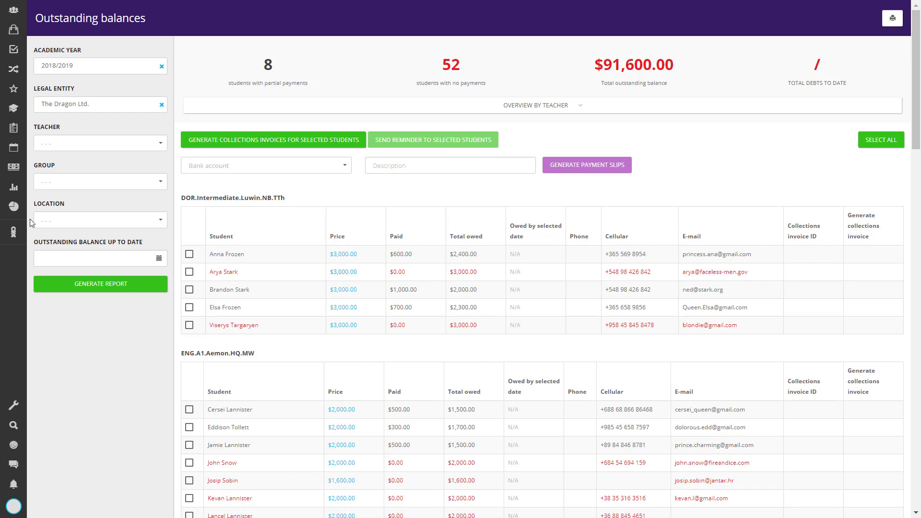
Select every student in the outstanding balances report, starting with those in the DOR.Intermediate.Luwin.NB.TTh group.
left_click(61, 256)
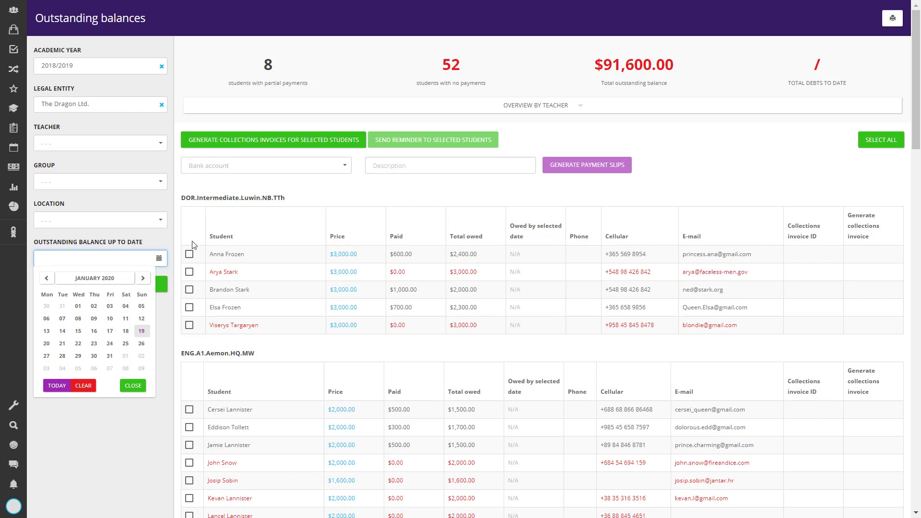
left_click(189, 255)
left_click(190, 272)
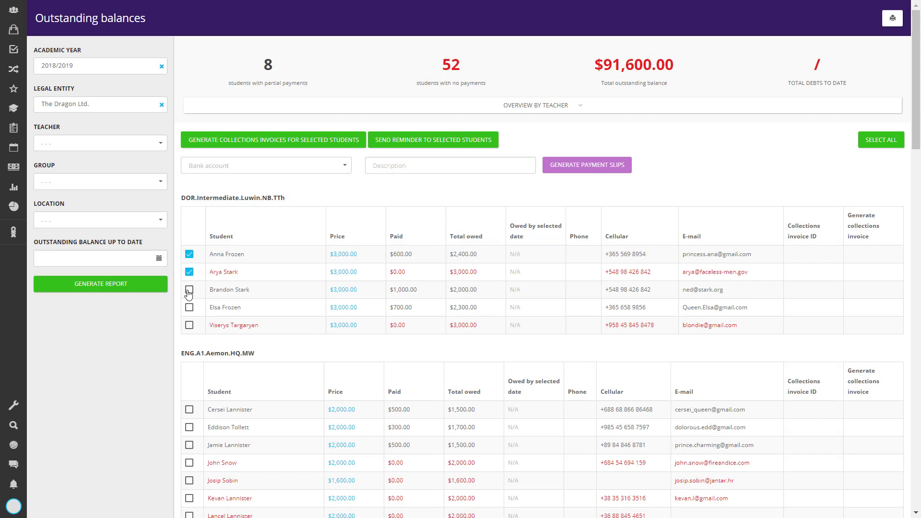
left_click(189, 290)
left_click(190, 308)
left_click(190, 326)
left_click(878, 143)
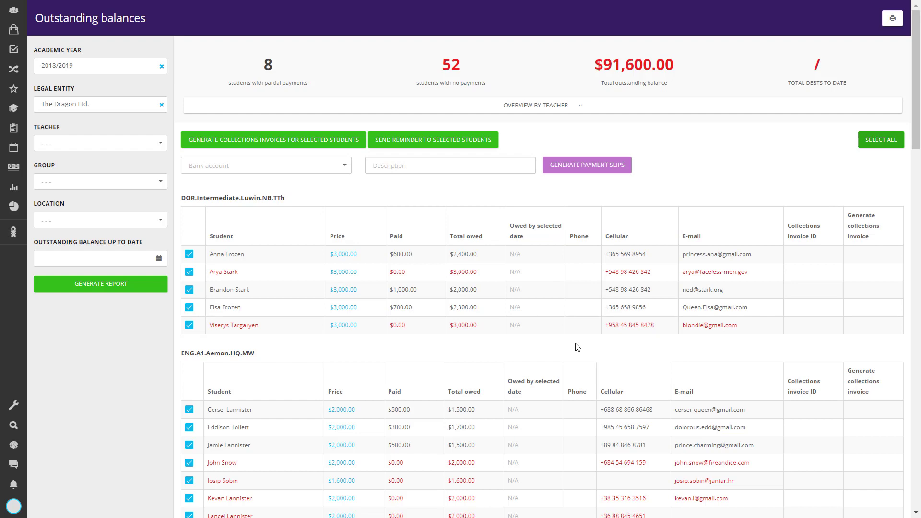
Review the recipients of the reminder to the selected students and send it with the Payment reminder template.
left_click(401, 143)
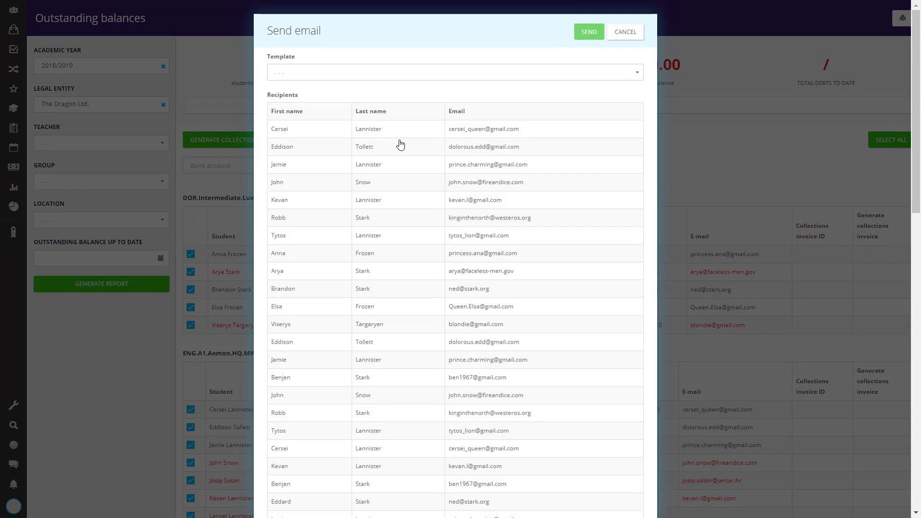
scroll(401, 144, "down", 15)
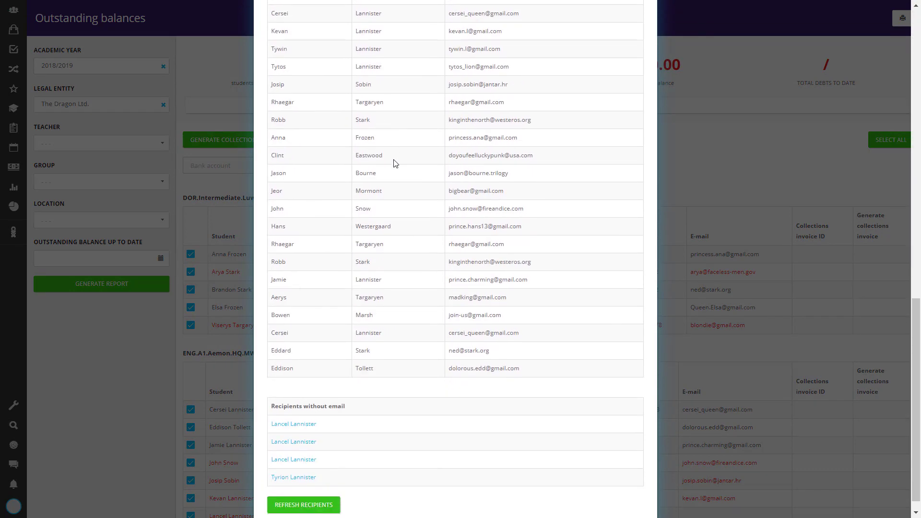
scroll(395, 165, "up", 20)
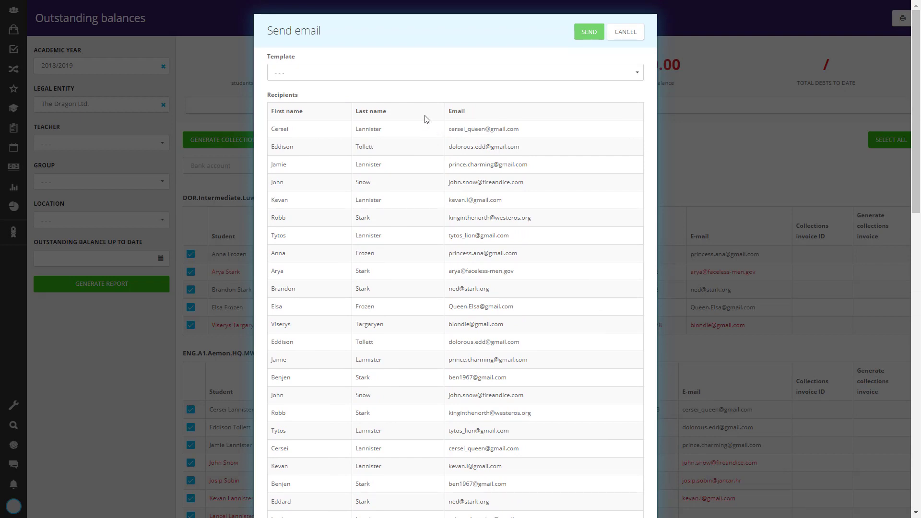
left_click(405, 77)
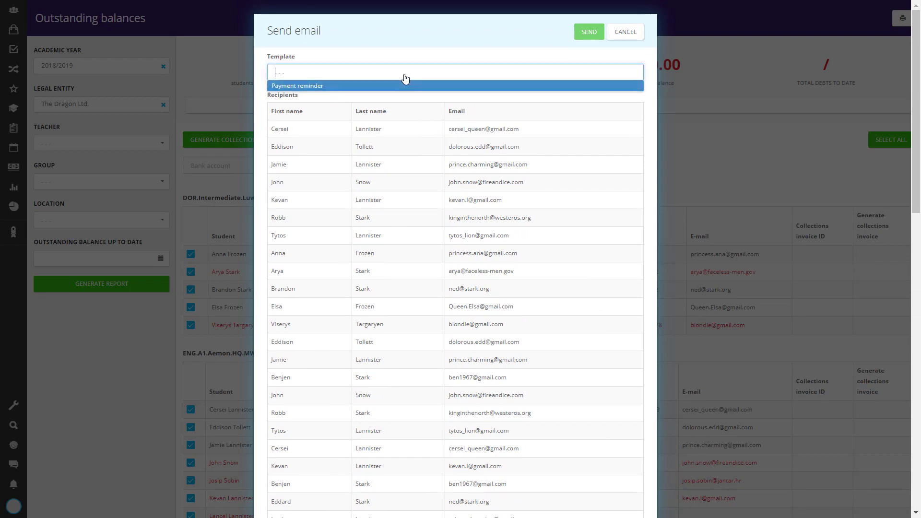
left_click(305, 91)
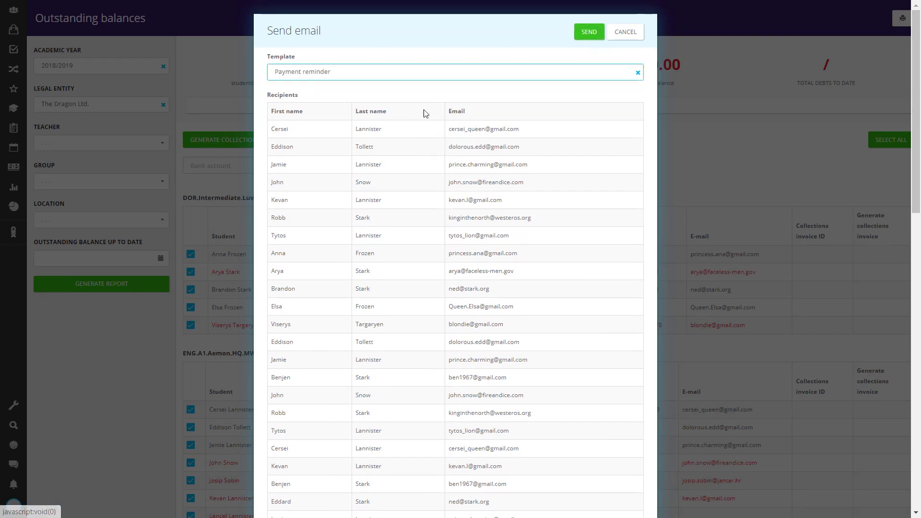
left_click(598, 33)
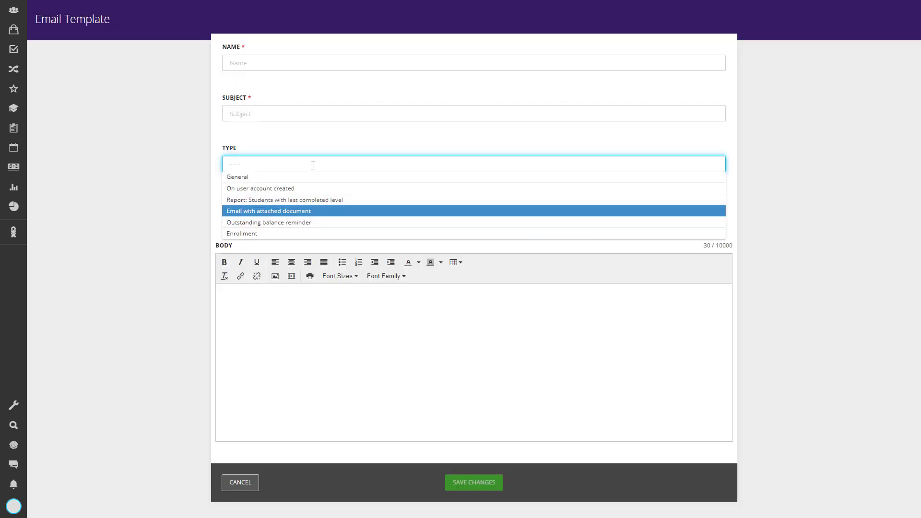
Choose Enrollment as the new email template's type and open an enrollment email to all Fall 2019 applicants.
left_click(281, 234)
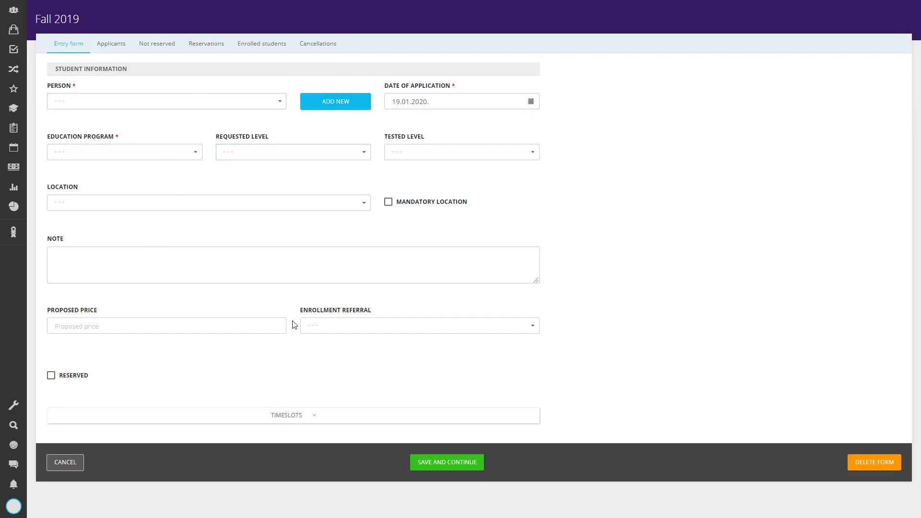
left_click(116, 55)
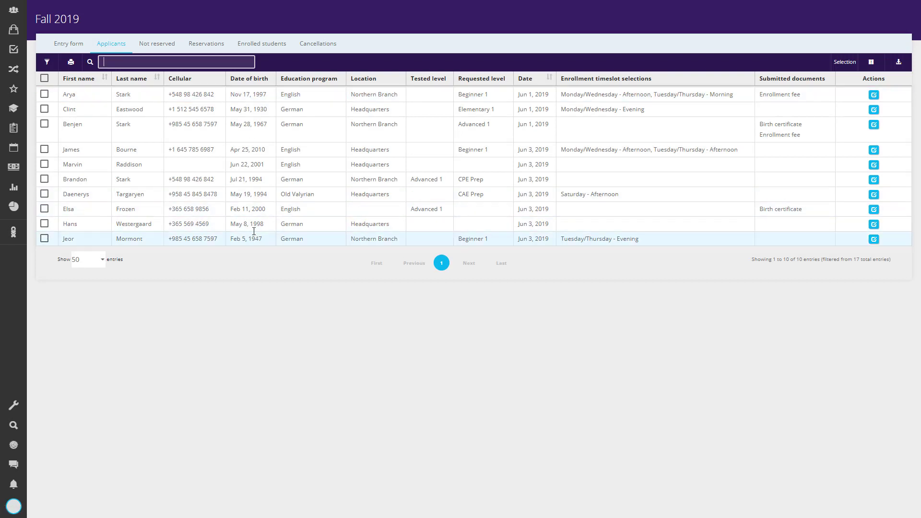
left_click(45, 78)
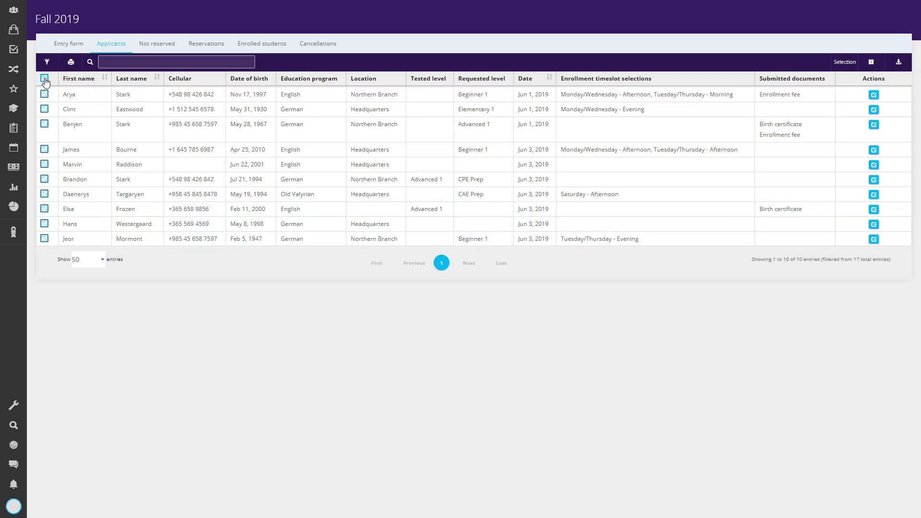
left_click(846, 67)
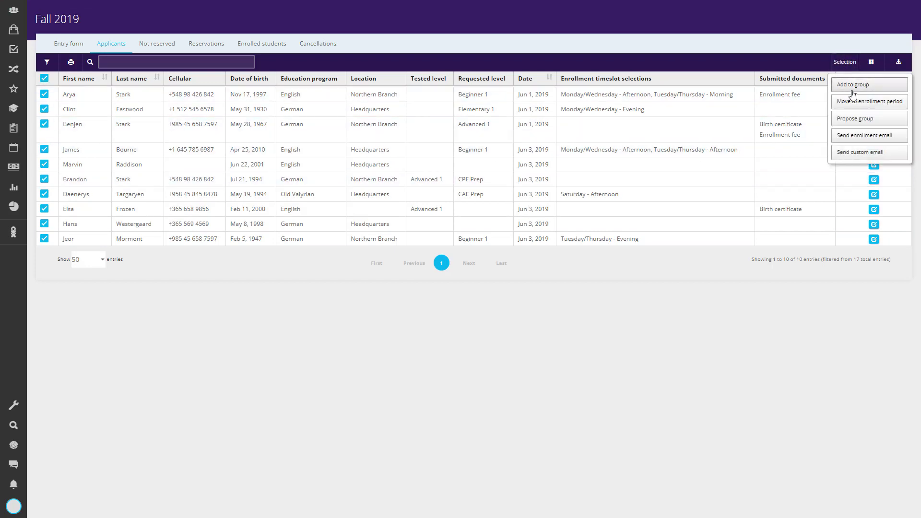
left_click(865, 136)
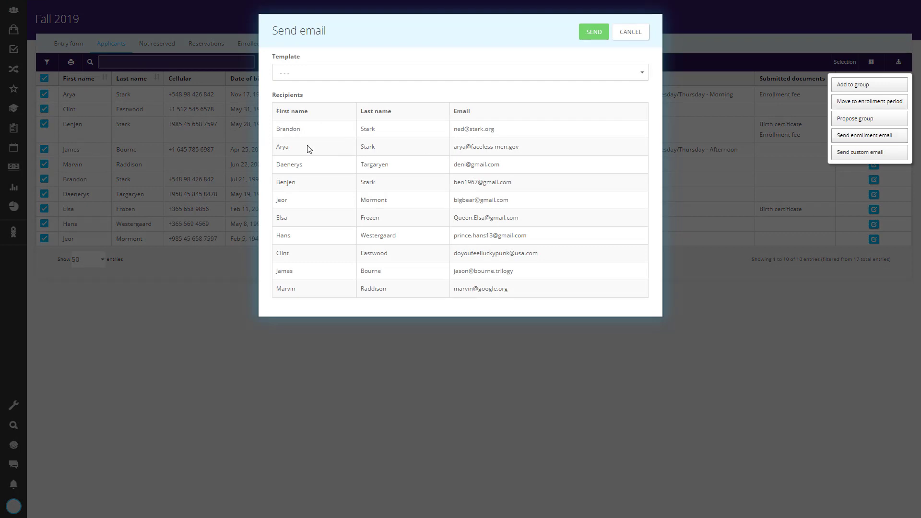
left_click(339, 78)
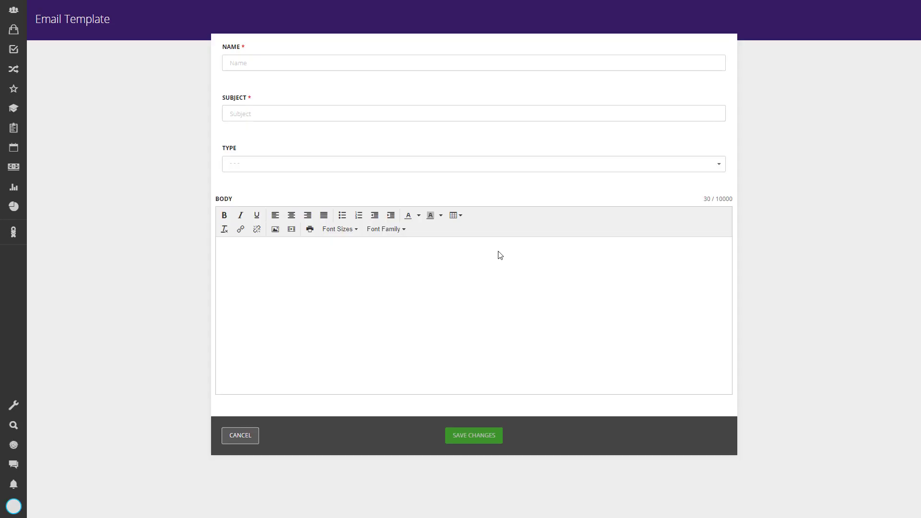
Set the new email template's type to "Report: Students with last completed level".
left_click(321, 164)
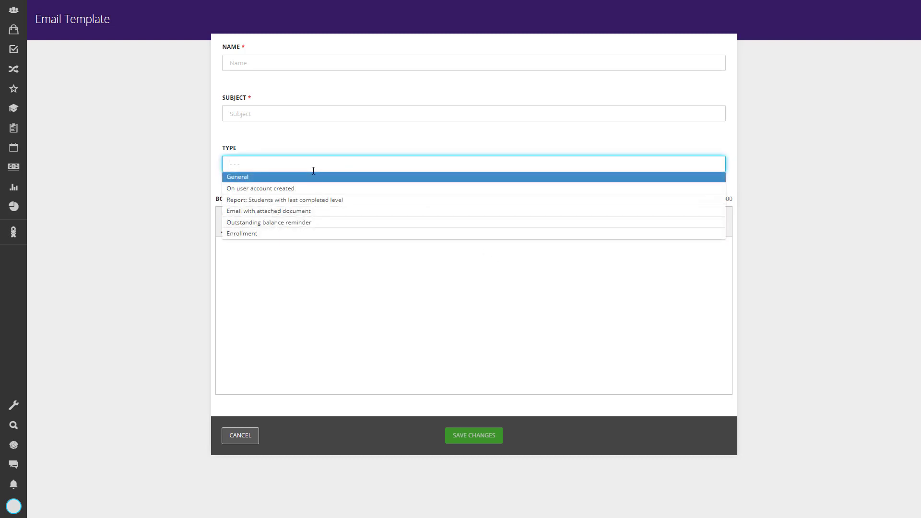
left_click(298, 201)
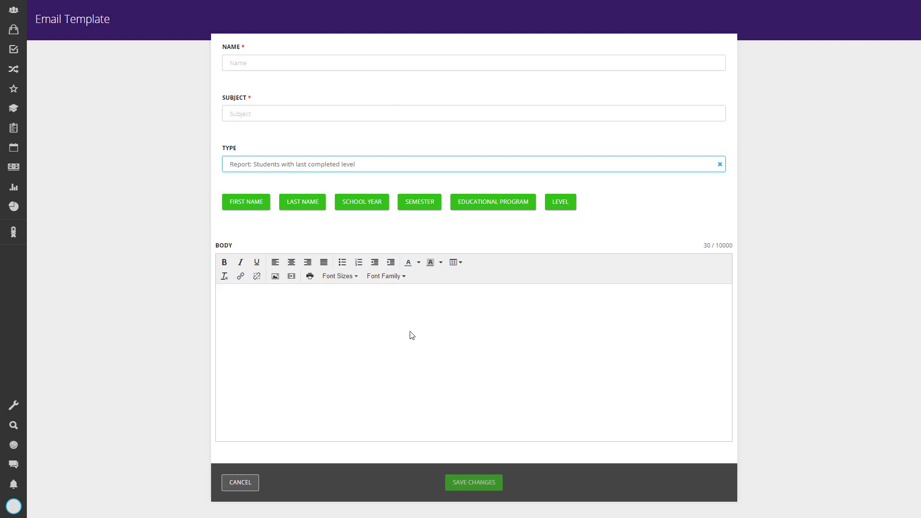
Generate the system report on attendees with last level completed for English, level A2.1 (Elementary 1).
left_click(14, 189)
scroll(67, 161, "down", 10)
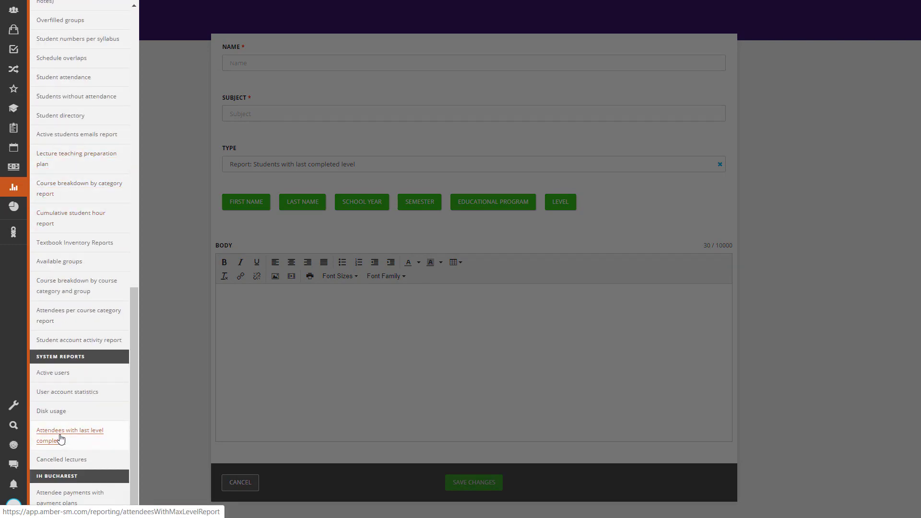
left_click(60, 439)
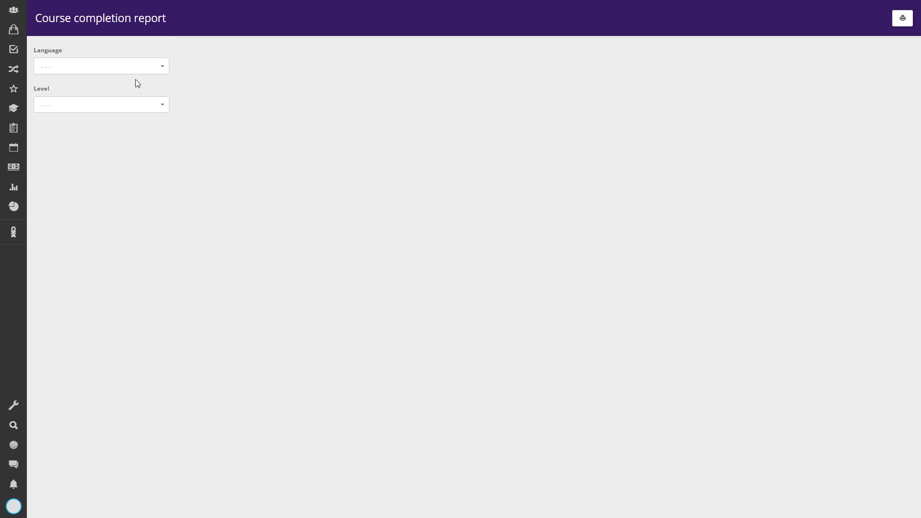
left_click(111, 68)
left_click(65, 85)
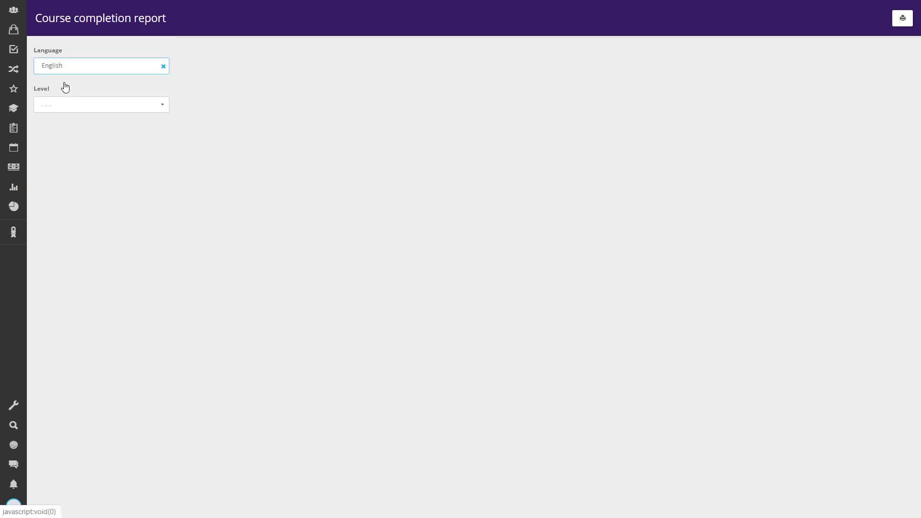
left_click(70, 106)
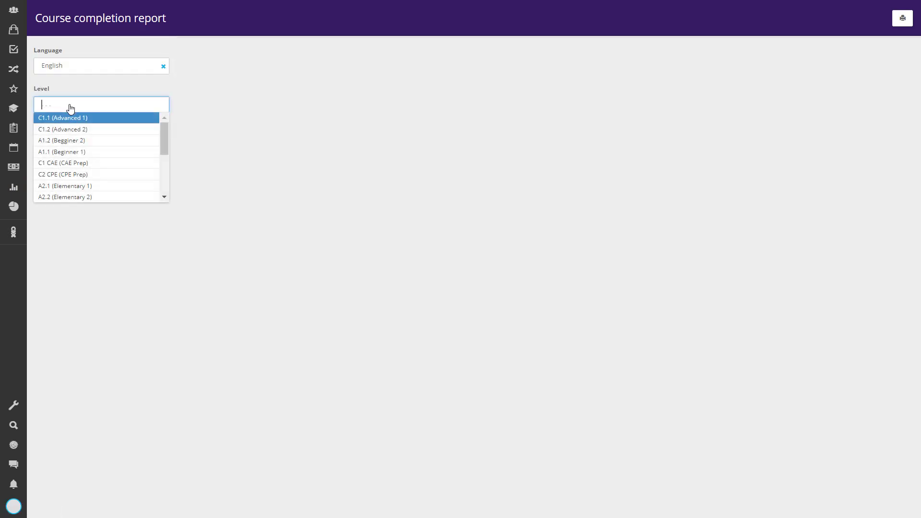
left_click(72, 185)
left_click(83, 131)
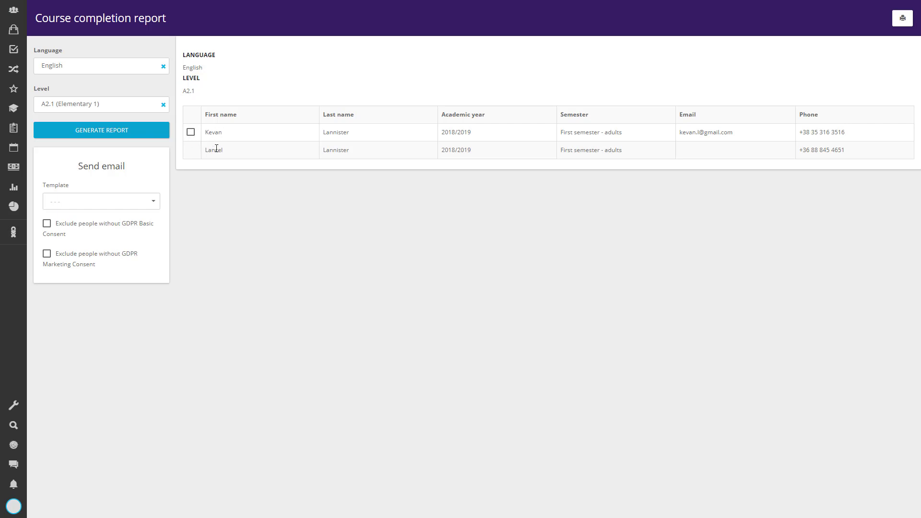
left_click_drag(699, 132, 696, 132)
left_click(704, 134)
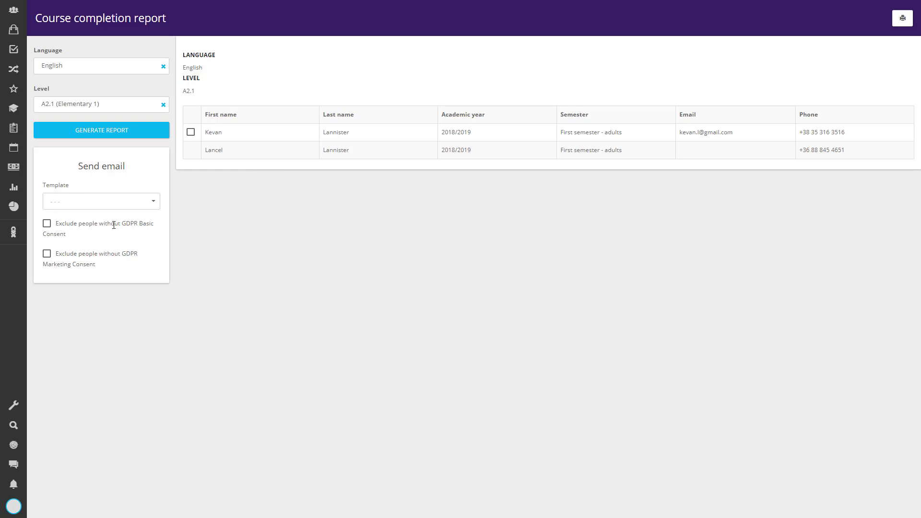
left_click_drag(113, 231, 117, 232)
left_click(66, 257)
left_click_drag(66, 256, 86, 264)
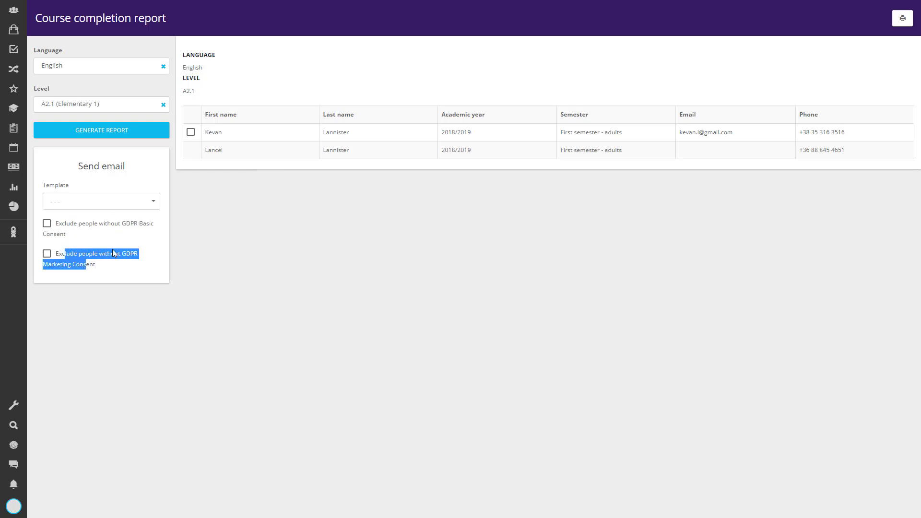
left_click(98, 223)
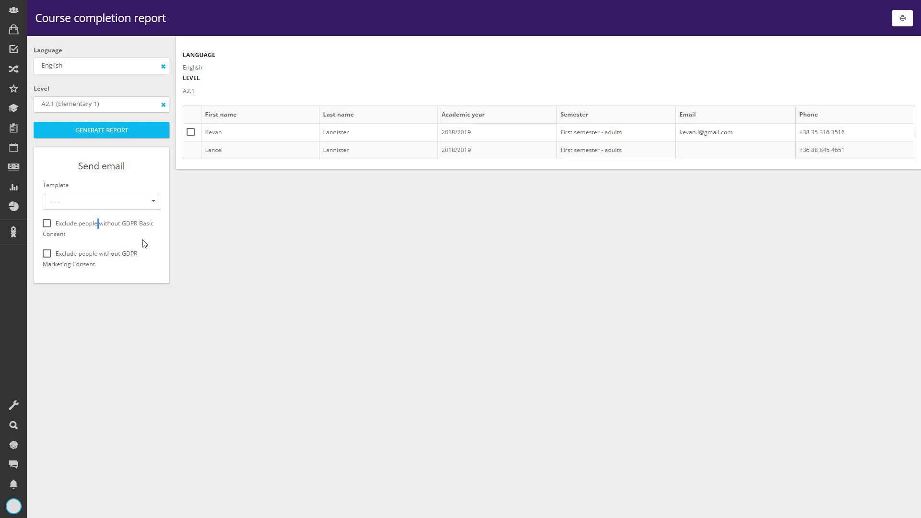